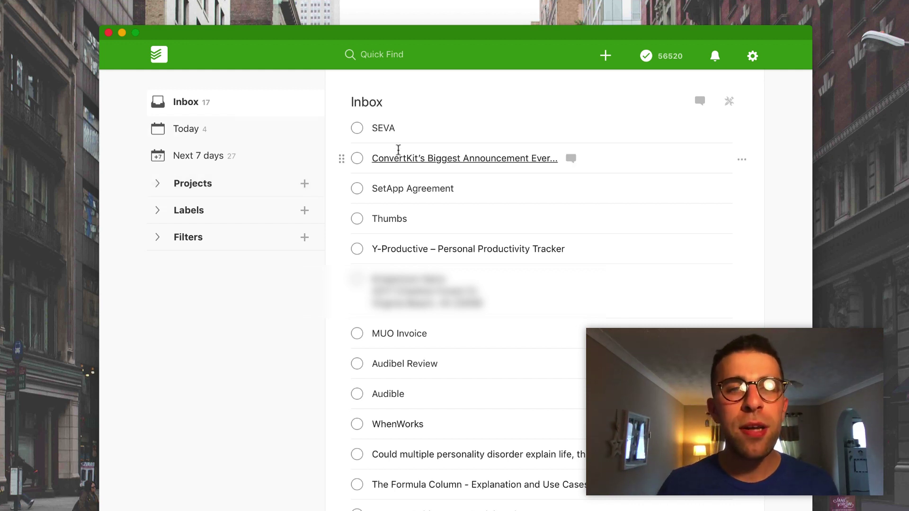
left_click(441, 130, "super")
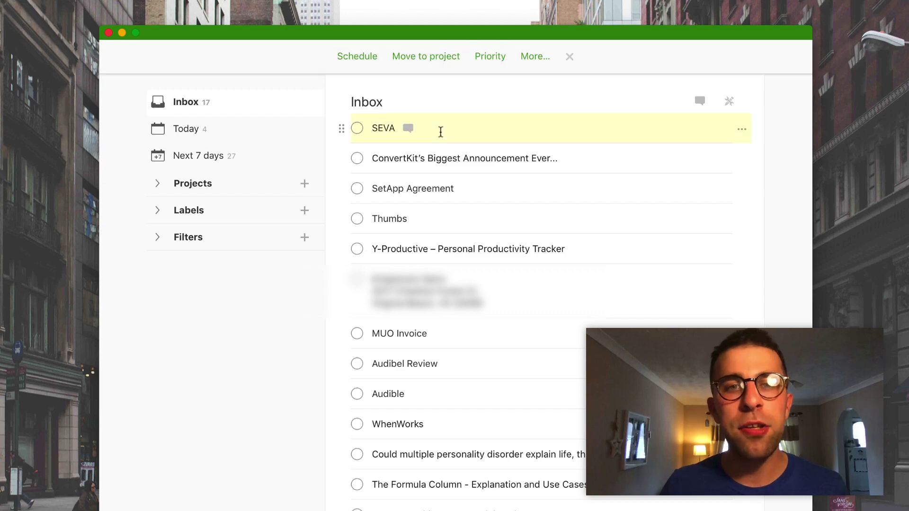
left_click(595, 163, "super")
left_click(535, 58)
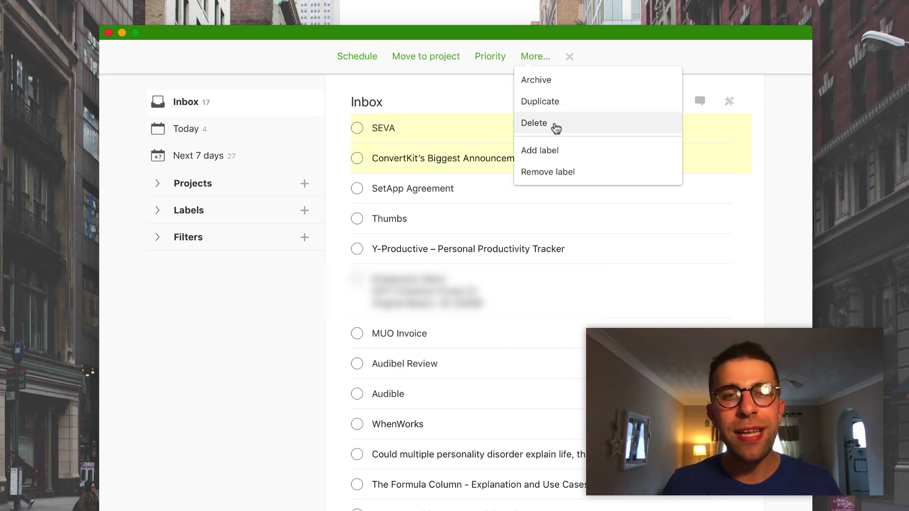
left_click(555, 127)
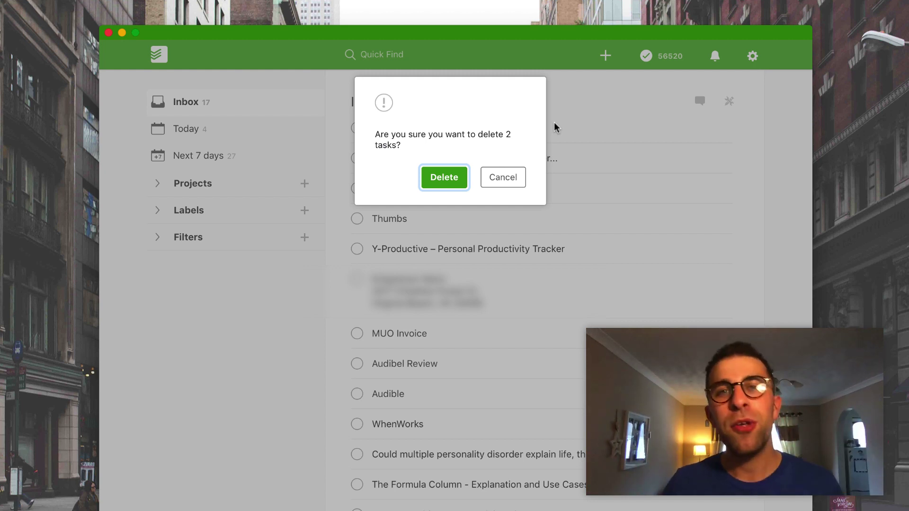
left_click(515, 178)
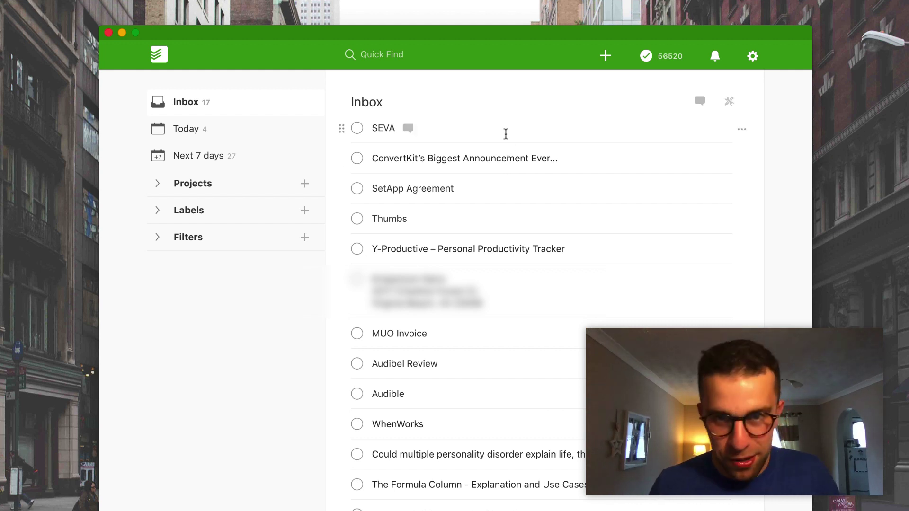
Jump to Today with the g t shortcut, then return to the 17-task Inbox.
key("g")
key("t")
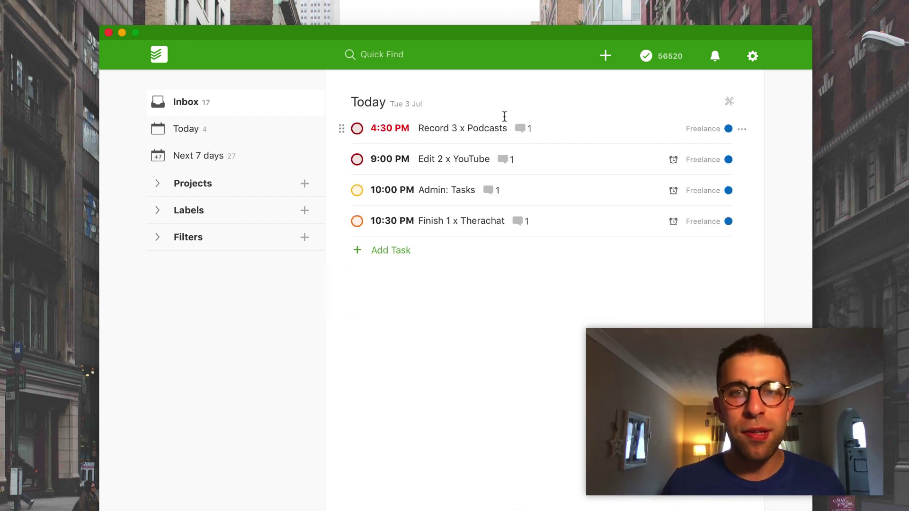
left_click(217, 104)
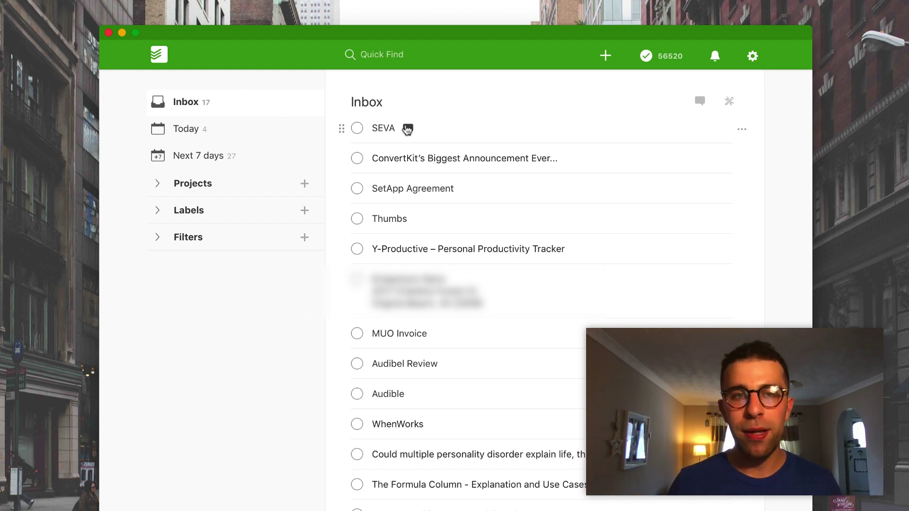
left_click(158, 192)
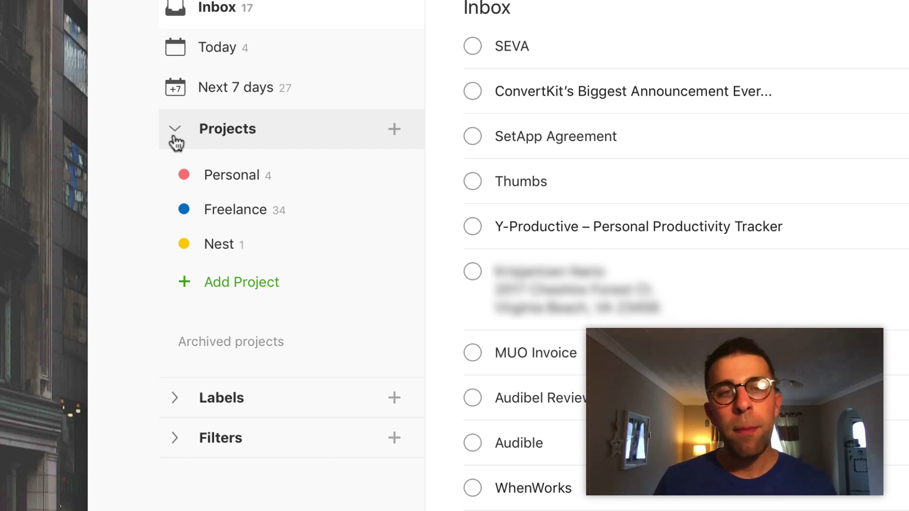
Go from Today to the Next 7 days plan and scroll down to tomorrow's six timed tasks.
left_click(250, 49)
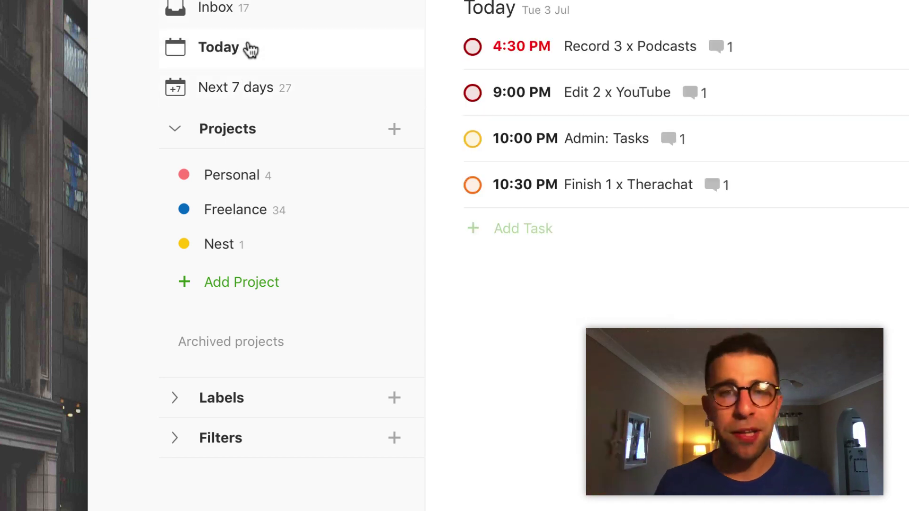
left_click(284, 85)
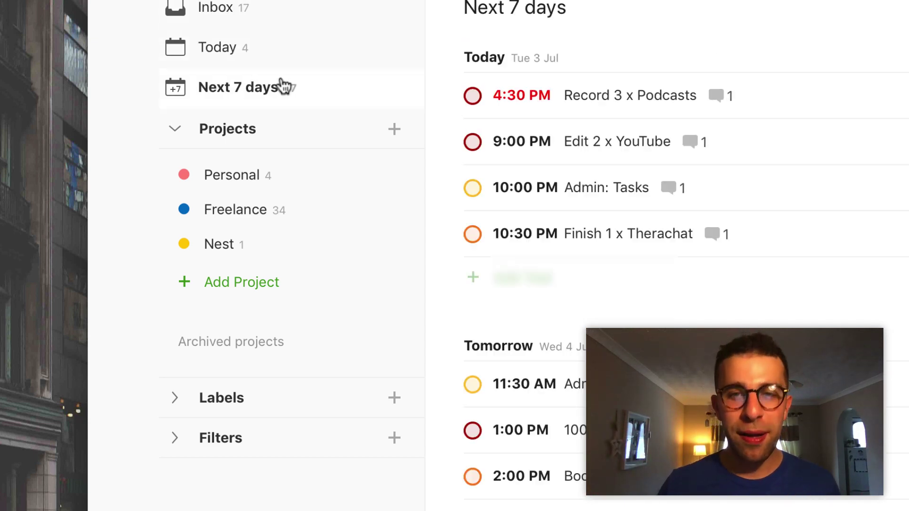
scroll(701, 255, "down", 5)
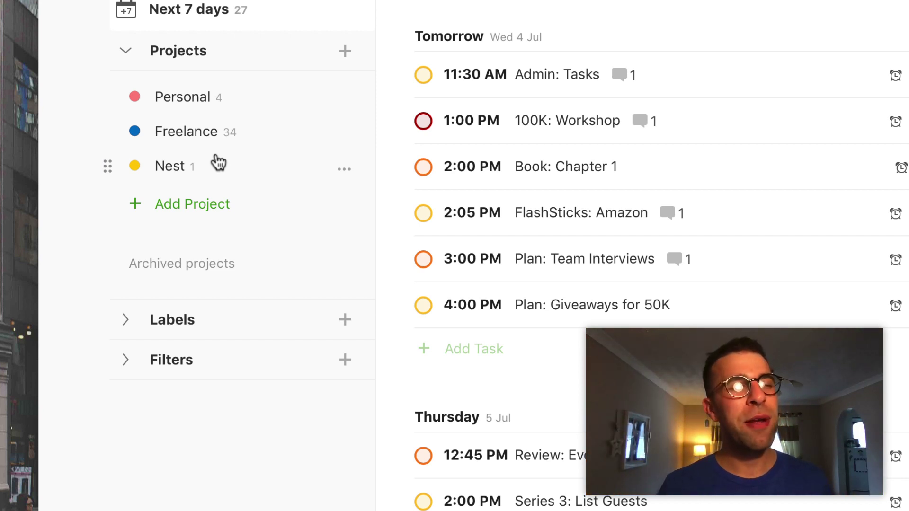
Open the Nest project to see its single task, Influencer Marketing.
left_click(217, 163)
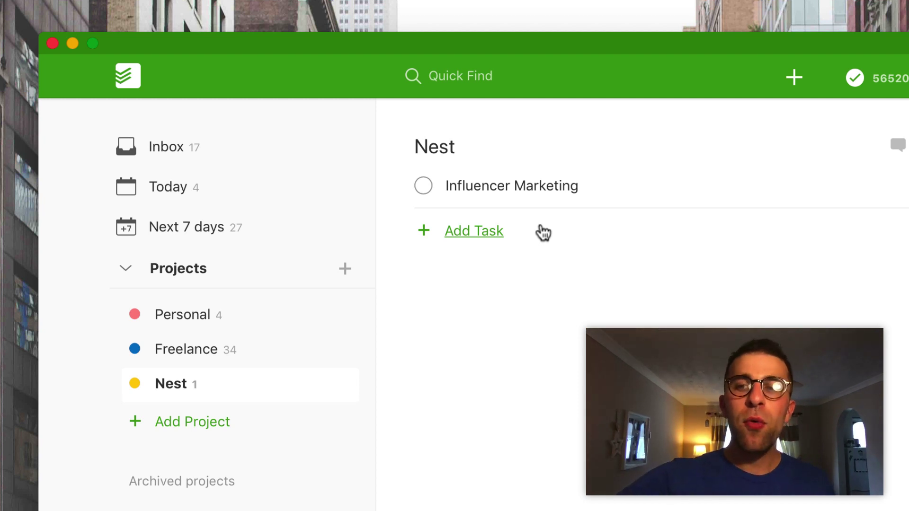
Collapse the Projects list and expand the Labels list in the sidebar.
left_click(195, 267)
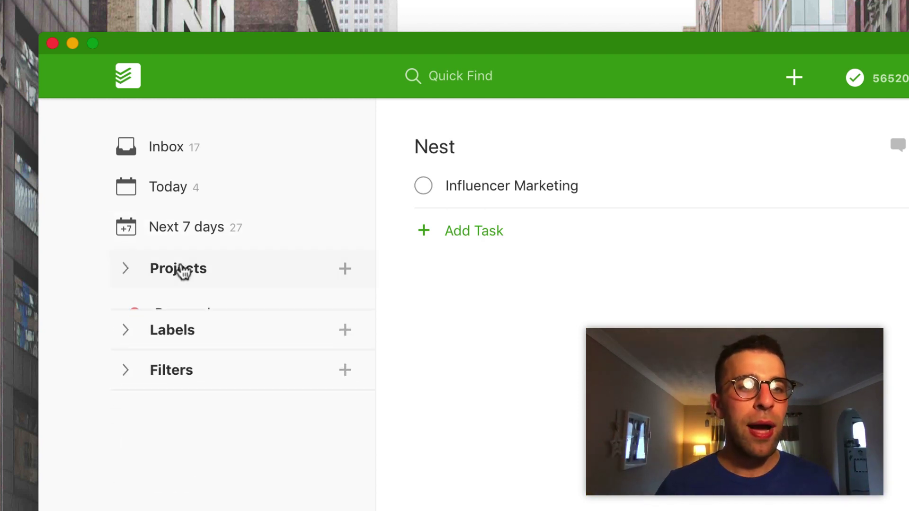
left_click(191, 308)
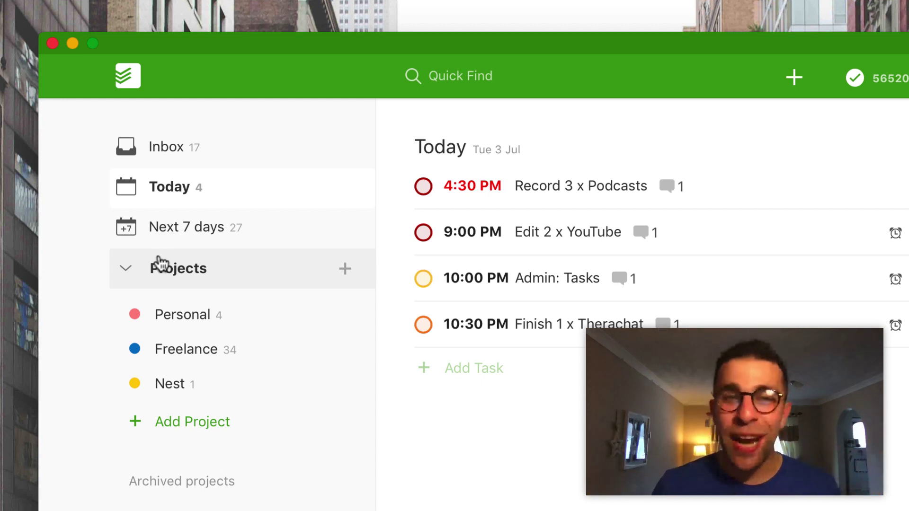
Collapse the Projects and Labels sidebar sections, leaving Tue 3 Jul's four Freelance tasks visible.
left_click(158, 267)
left_click(160, 316)
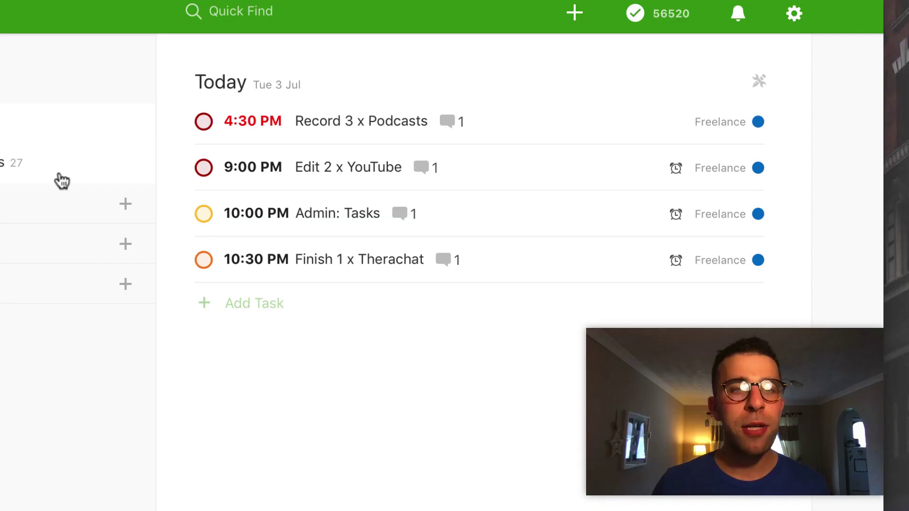
Switch to Next 7 days and scroll to Wed 4 Jul's six timed tasks.
left_click(62, 182)
scroll(495, 454, "down", 5)
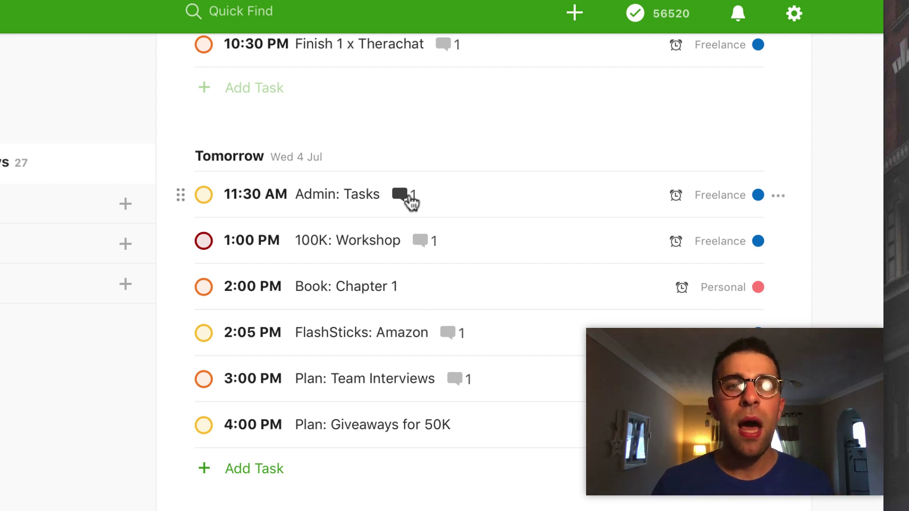
scroll(410, 199, "up", 2)
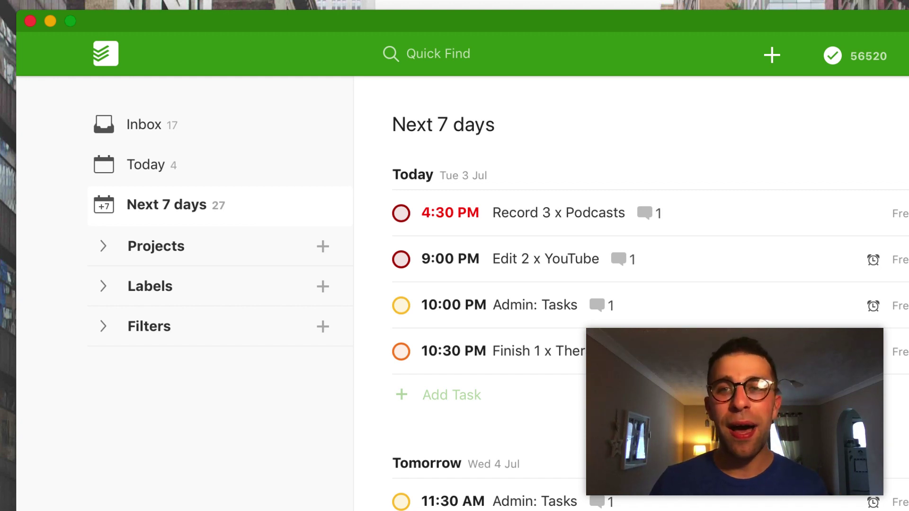
Apply the Noir theme from Settings > Themes and close the settings window.
left_click(907, 55)
left_click(860, 171)
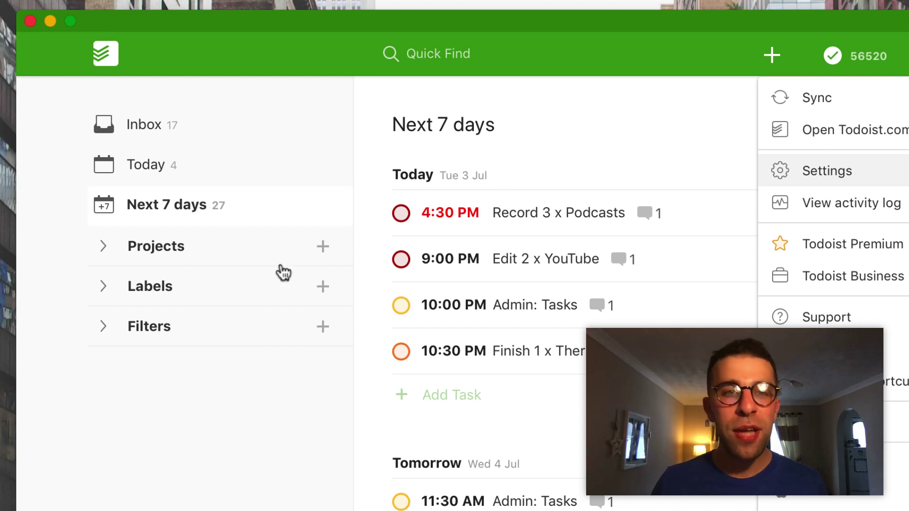
left_click(177, 251)
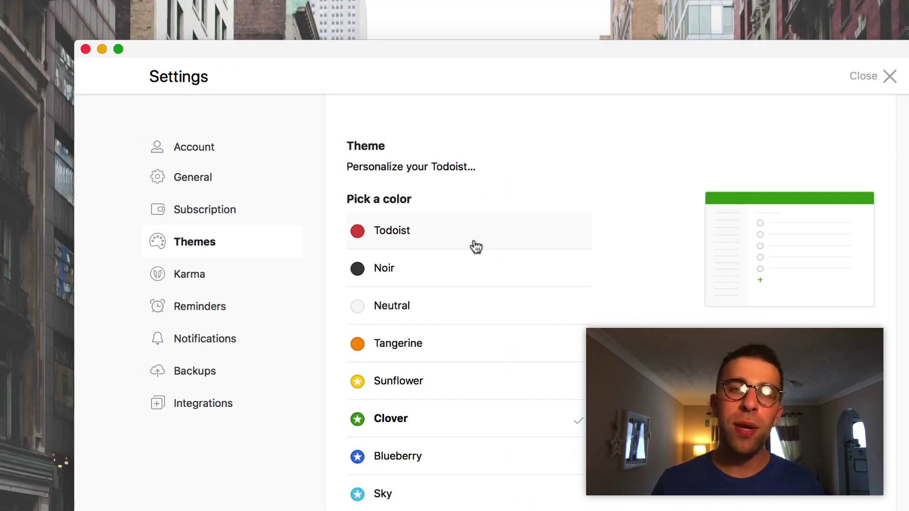
left_click(477, 267)
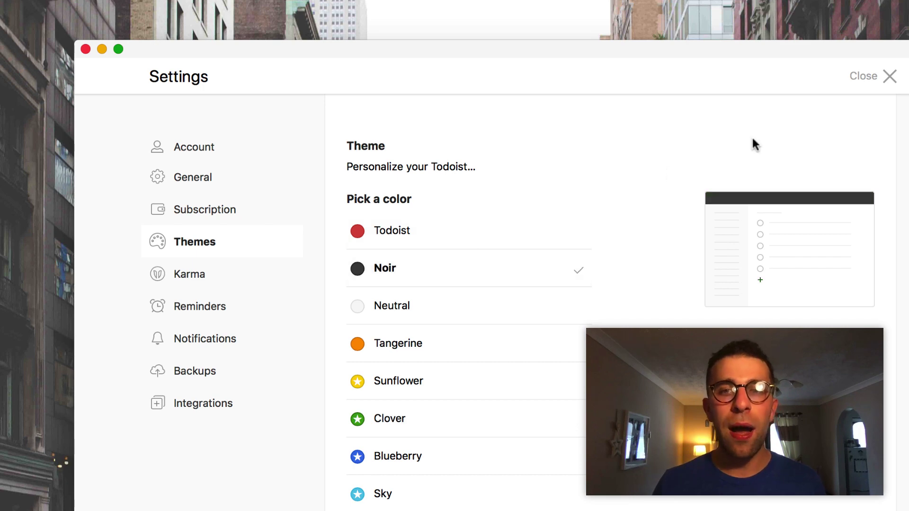
left_click(869, 77)
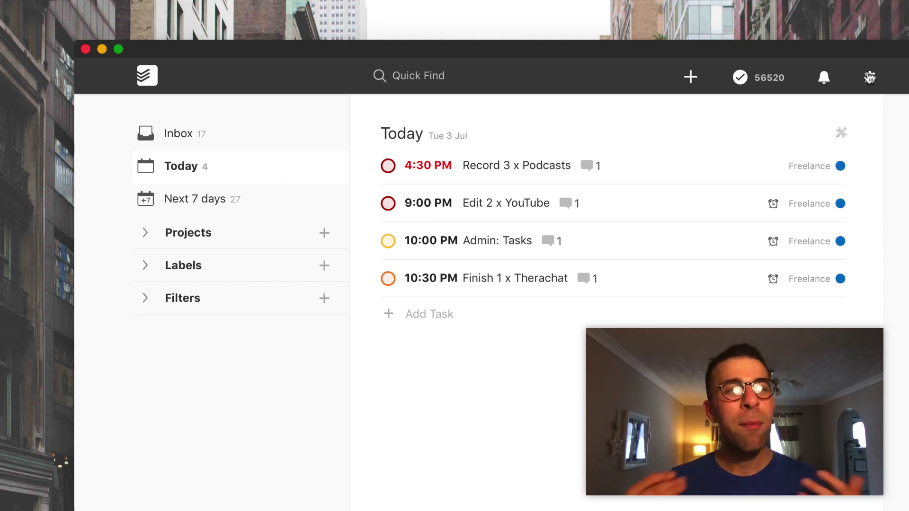
Set the desktop background to a custom solid colour sampled from Todoist's dark Noir header.
right_click(31, 260)
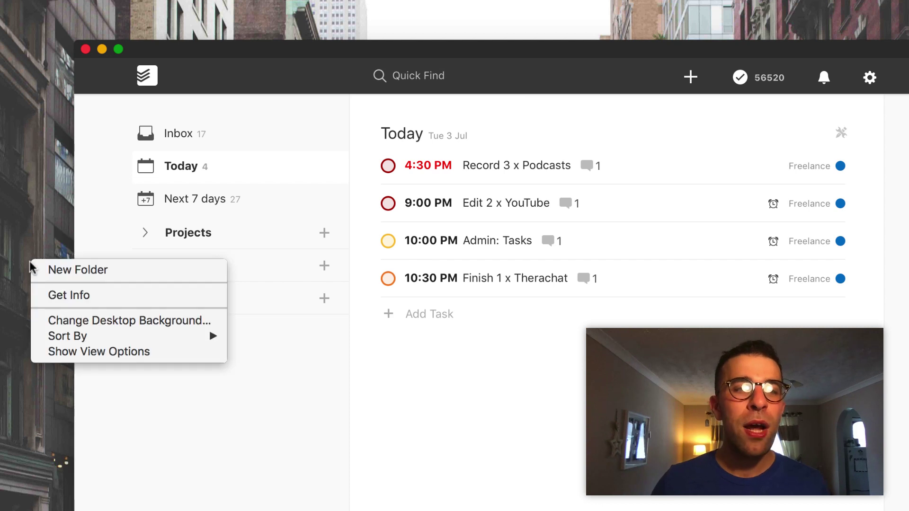
left_click(117, 321)
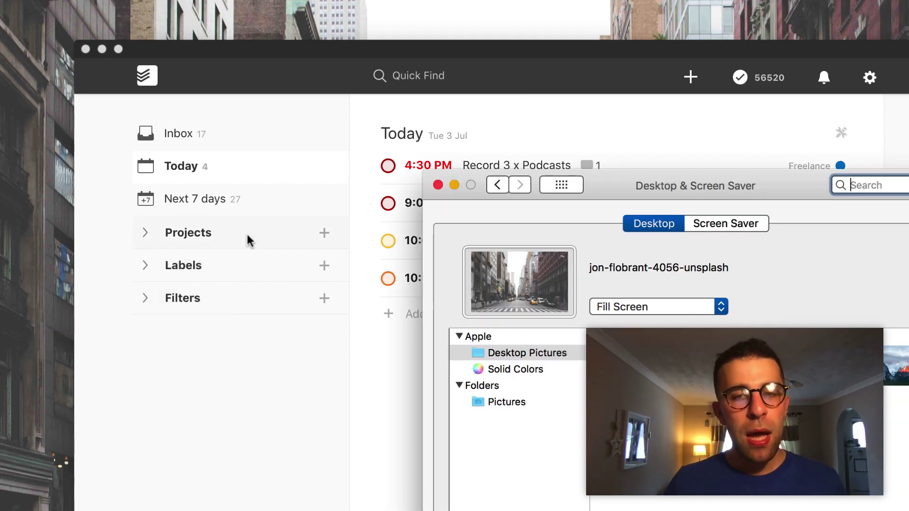
left_click_drag(723, 178, 421, 64)
left_click(239, 258)
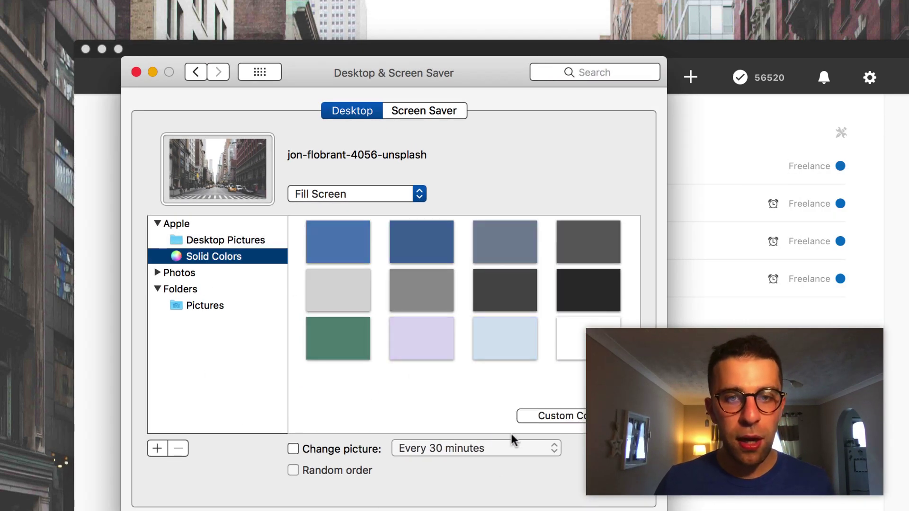
left_click(549, 417)
left_click(59, 419)
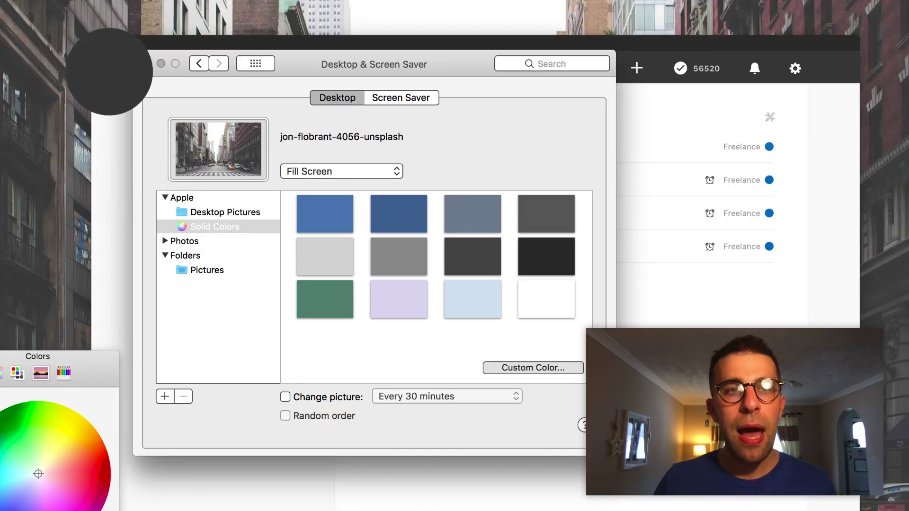
left_click(110, 73)
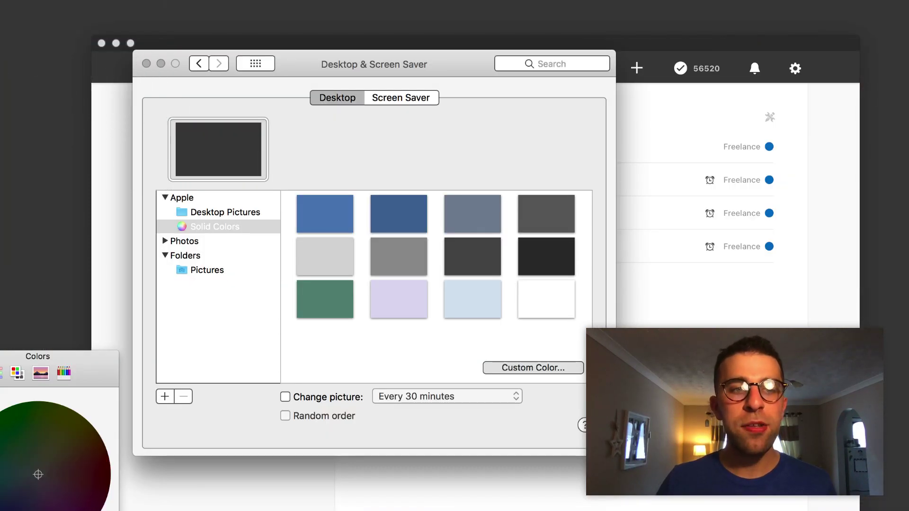
left_click(147, 63)
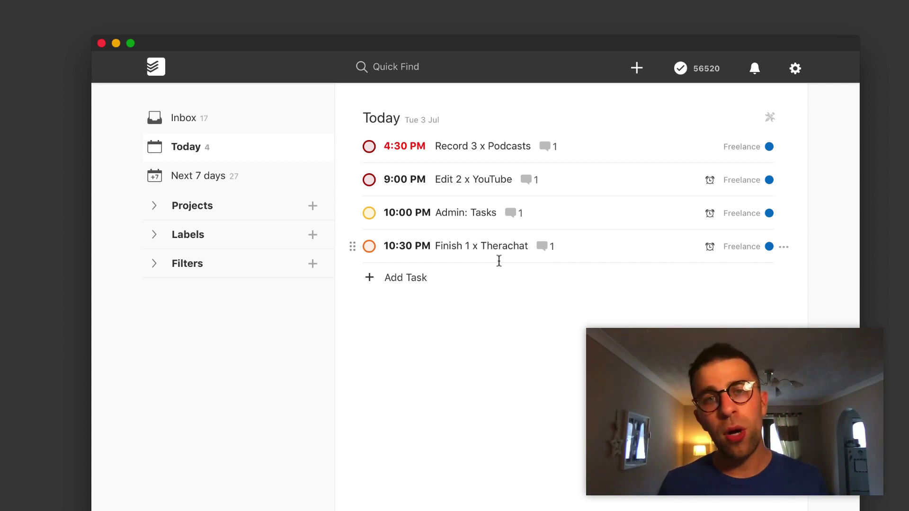
Switch to Next 7 days and scroll to Wed 4 Jul tasks starting with 11:30 AM Admin: Tasks.
left_click(235, 183)
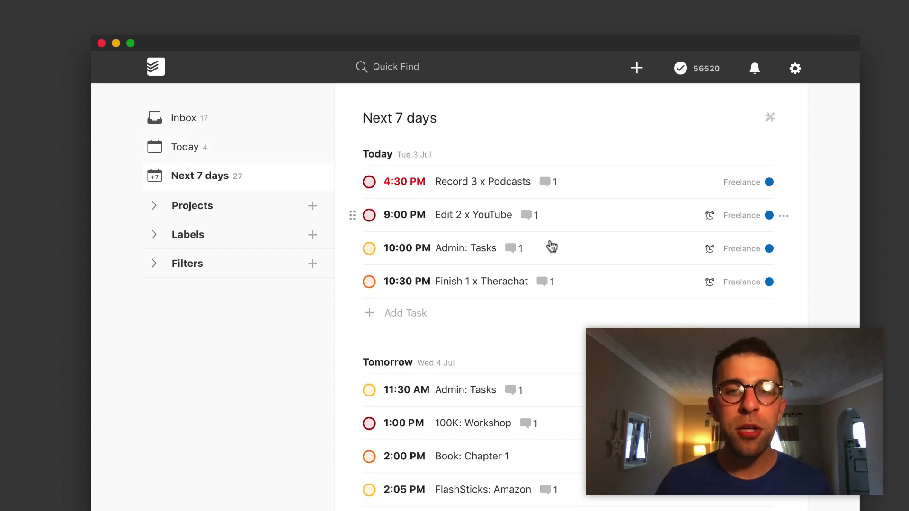
scroll(594, 280, "down", 2)
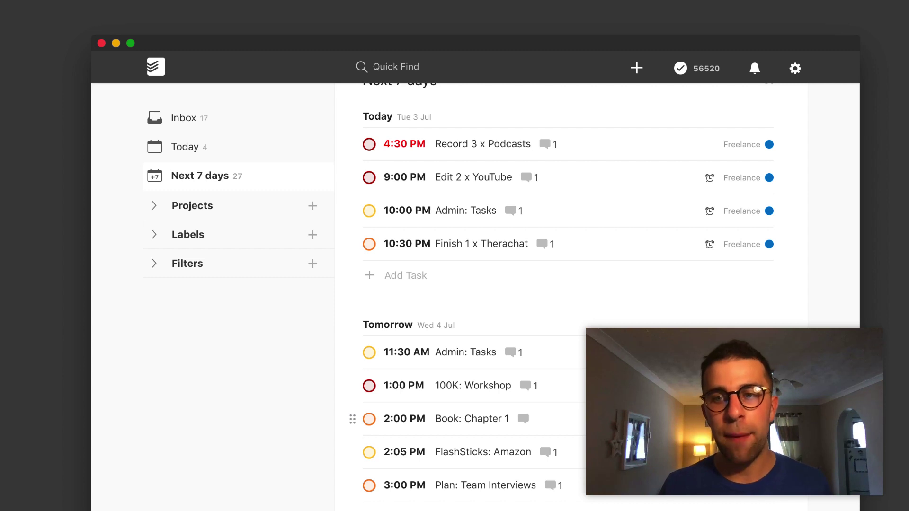
Open the Your Productivity report from the 56520 karma score and inspect Wednesday's 107 completions.
left_click(692, 65)
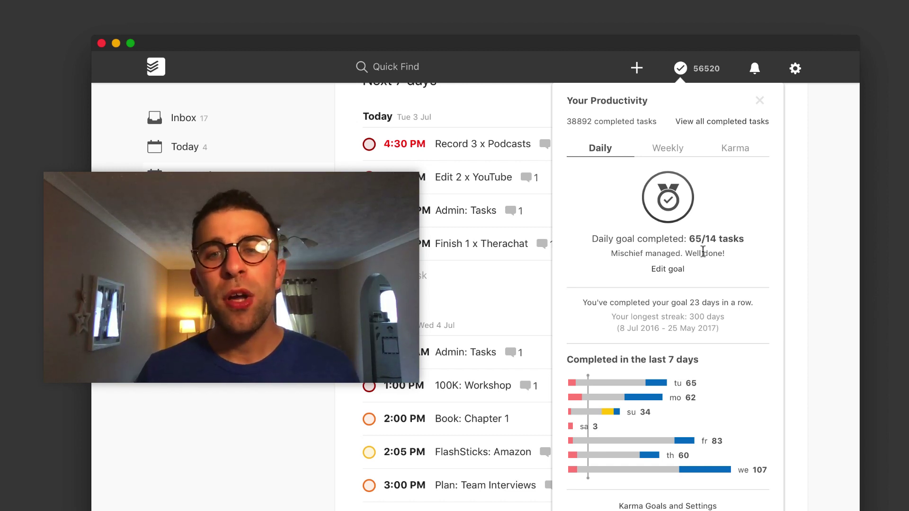
mouse_move(723, 445)
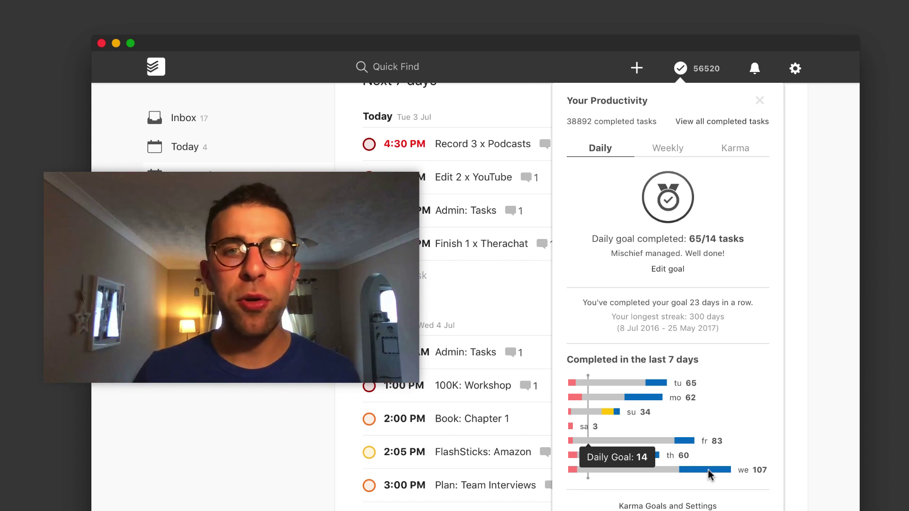
left_click(666, 145)
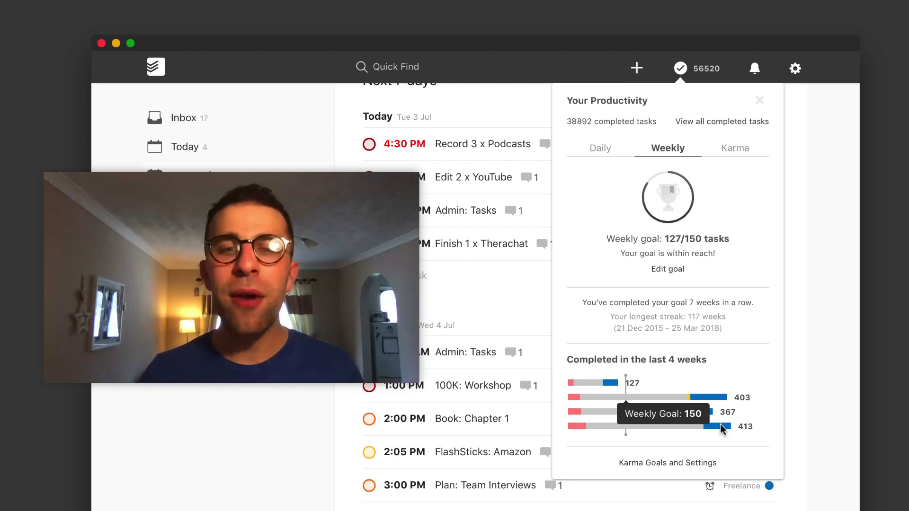
left_click(727, 152)
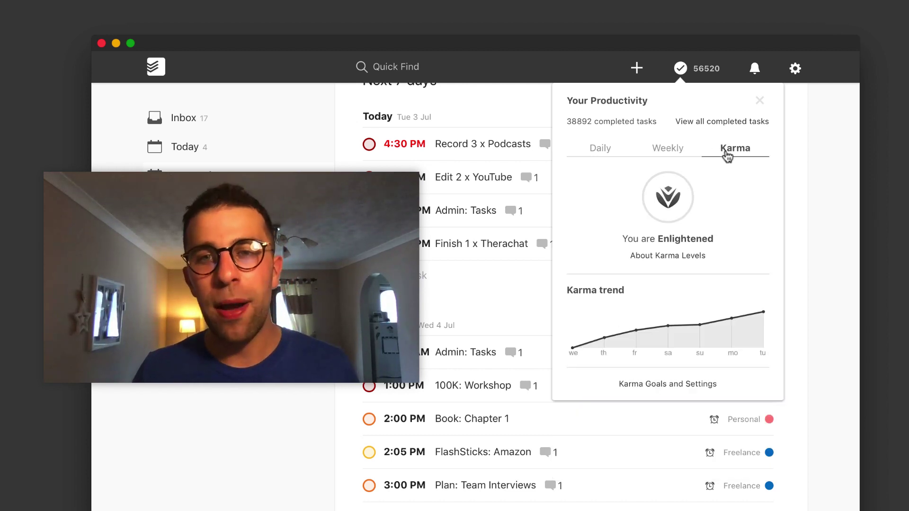
mouse_move(606, 340)
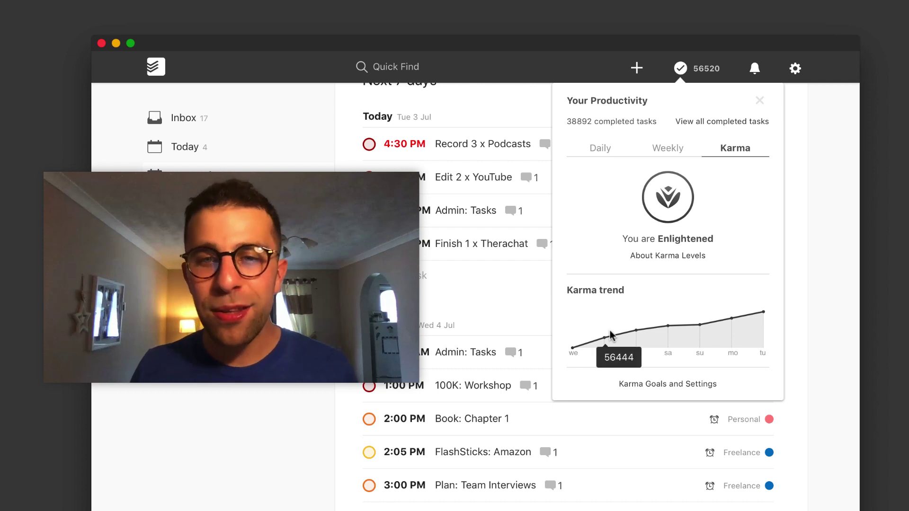
left_click(604, 149)
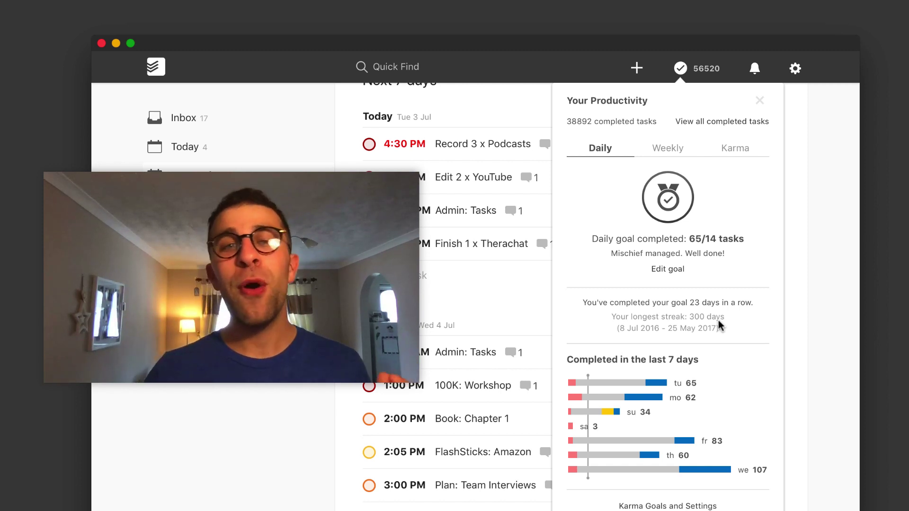
Dismiss the Your Productivity report and return to the Today list of four Freelance tasks.
left_click(257, 144)
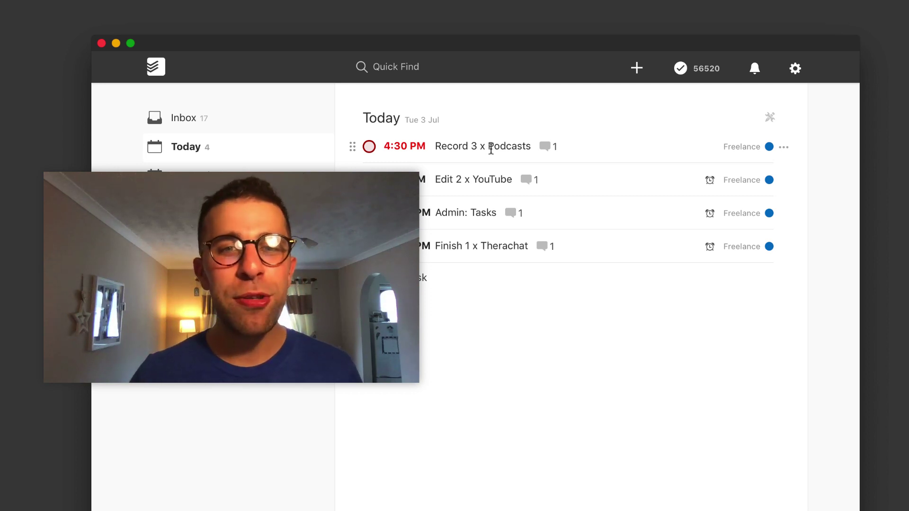
Append a sun-and-cloud emoji to the 'Admin: Tasks' task name and save it.
left_click(497, 221)
type("⛅")
key("Return")
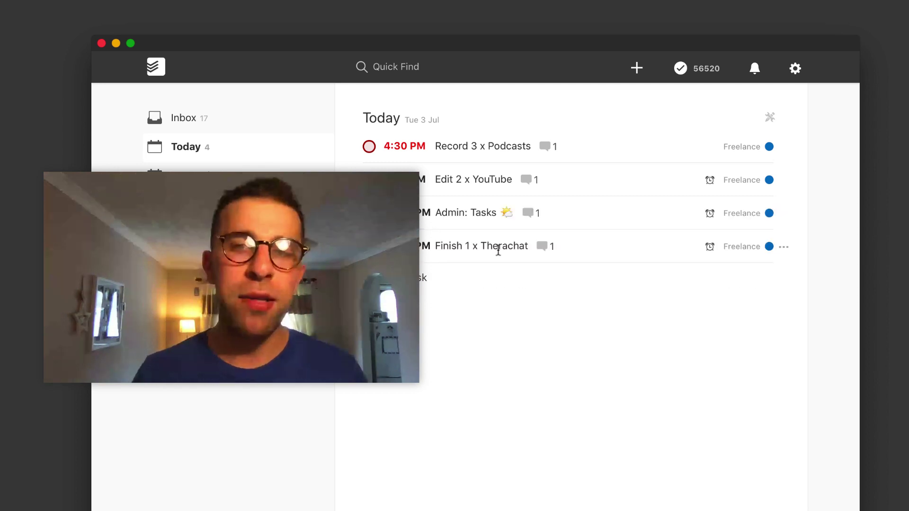